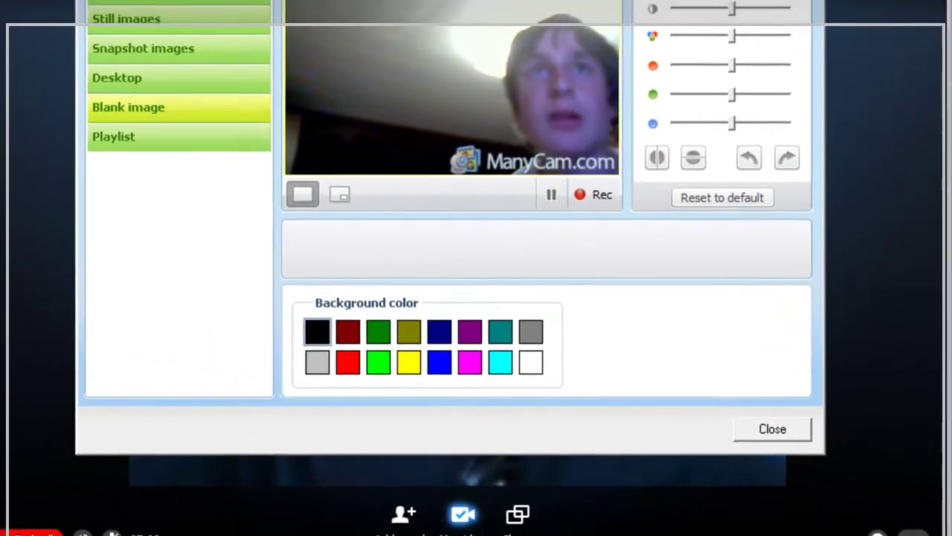
# Close the ManyCam Options dialog to get back to the Skype call window.
pyautogui.click(772, 429)
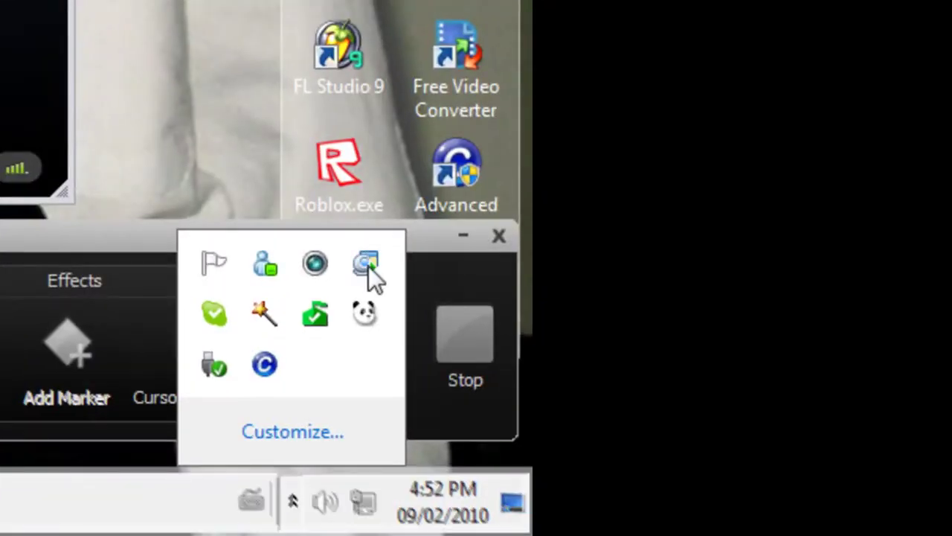
# Exit ManyCam from its tray icon menu, then reopen the hidden tray icons to check.
pyautogui.rightClick(367, 265)
pyautogui.click(400, 393)
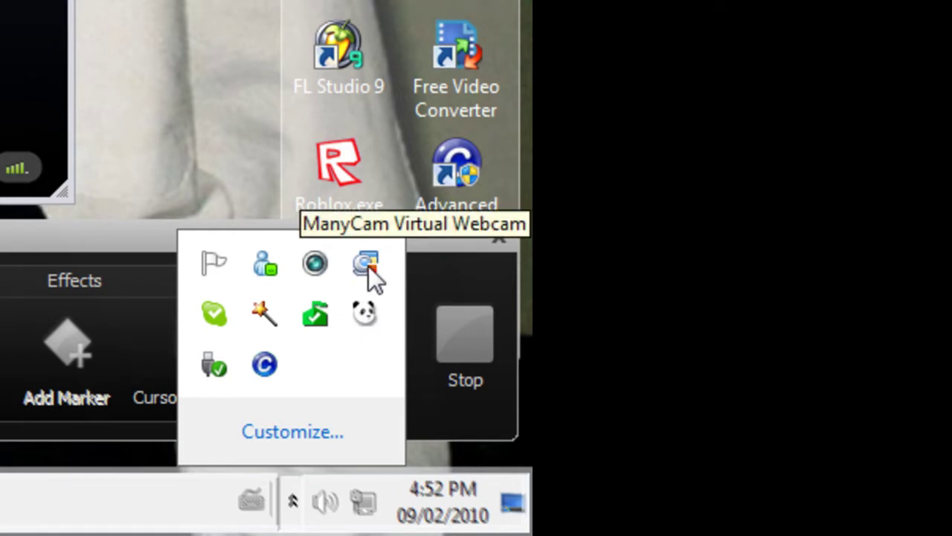
pyautogui.click(368, 265)
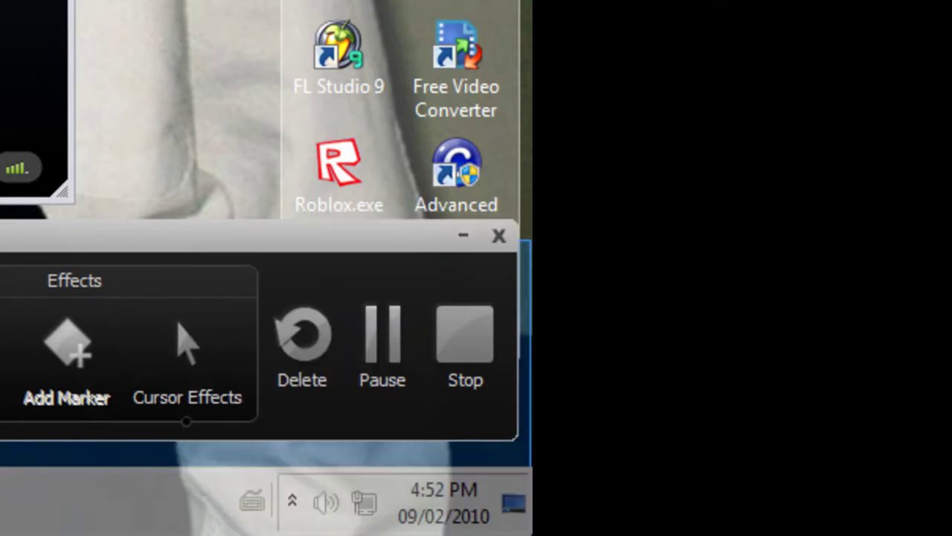
pyautogui.click(292, 499)
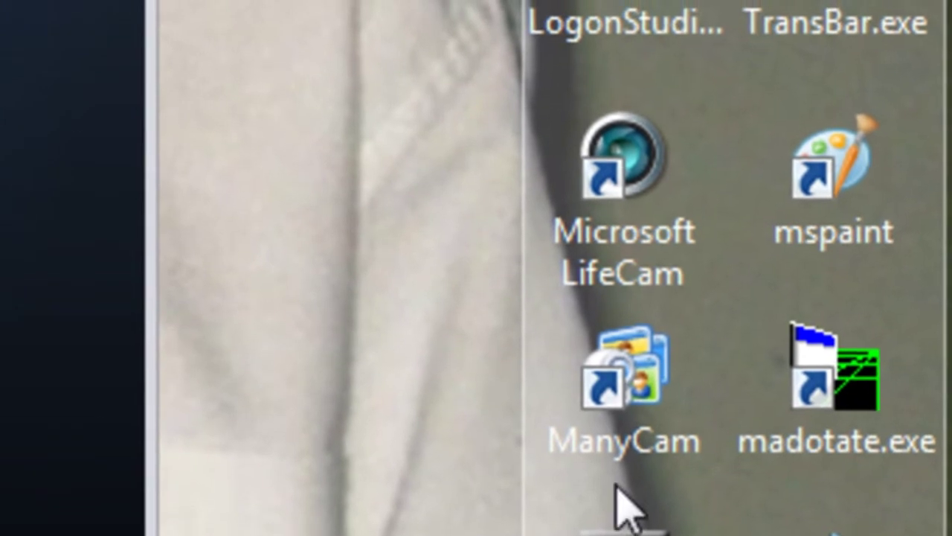
# Relaunch ManyCam from its desktop shortcut.
pyautogui.doubleClick(658, 383)
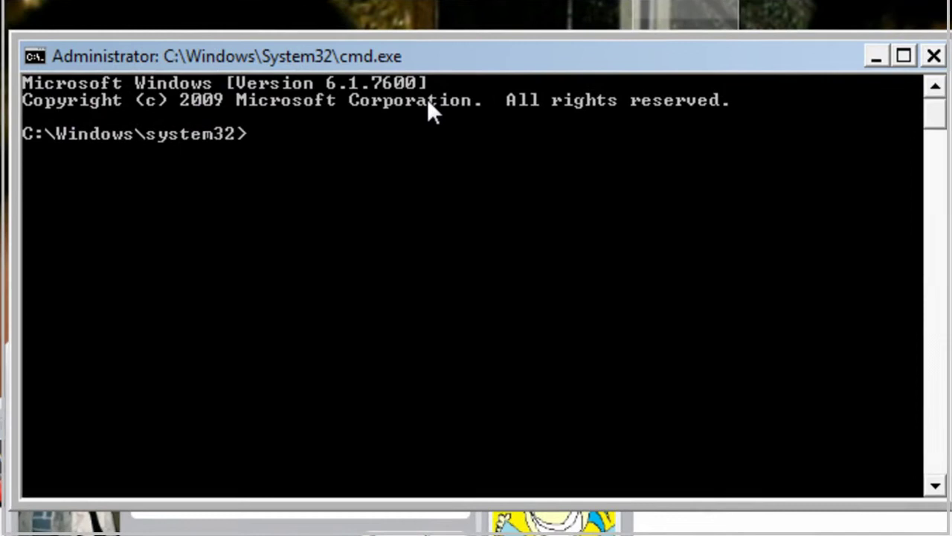
# Enter 'sfc /scannow' at the administrator prompt, correcting the mistyped slash.
pyautogui.write('sfc .sca')
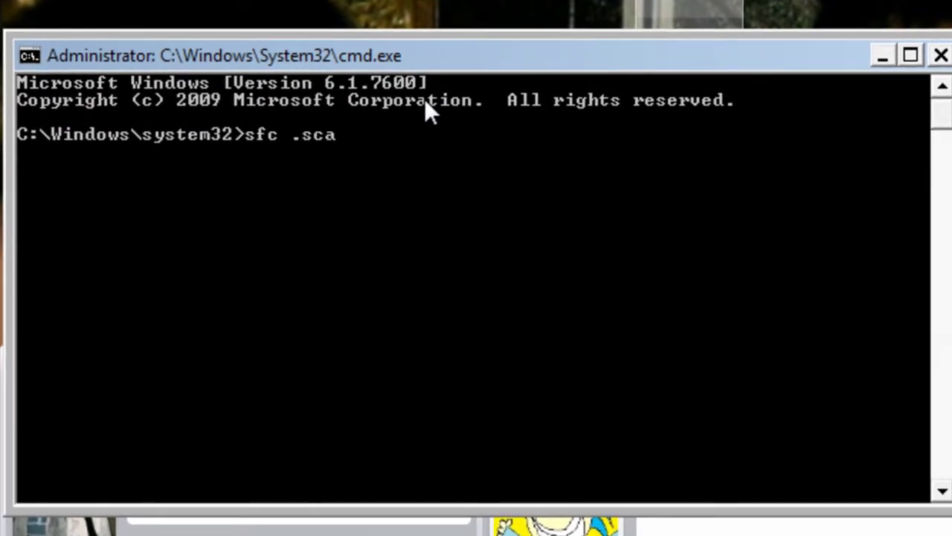
pyautogui.write('nnow')
pyautogui.press('Left')
pyautogui.press('Left')
pyautogui.press('Left')
pyautogui.press('Left')
pyautogui.press('Left')
pyautogui.press('Left')
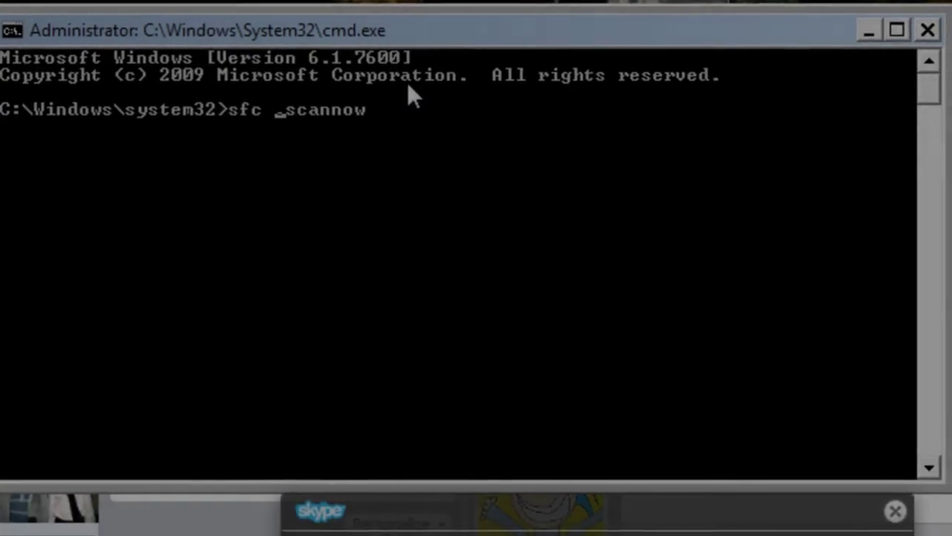
pyautogui.press('BackSpace')
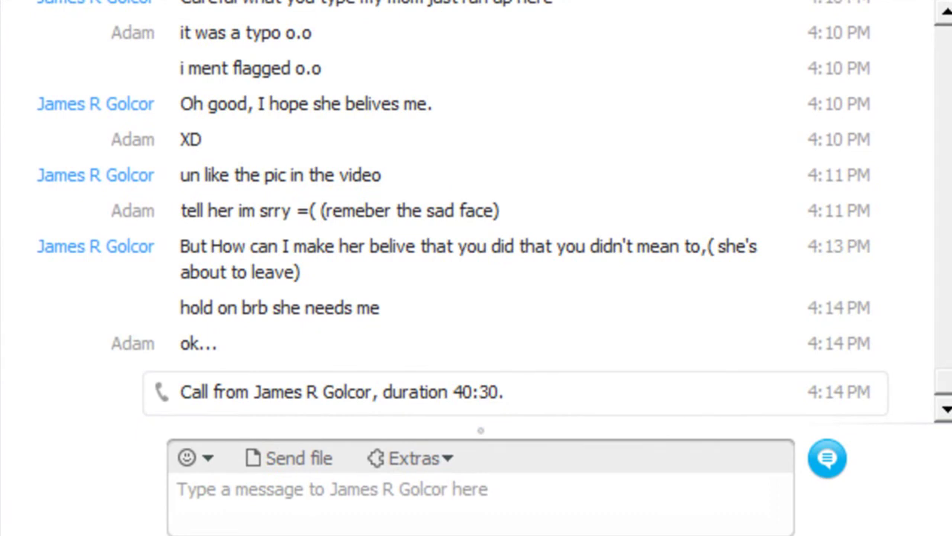
# Reply in the Skype chat with 'srry' and then '1 sec' as separate messages.
pyautogui.click(243, 495)
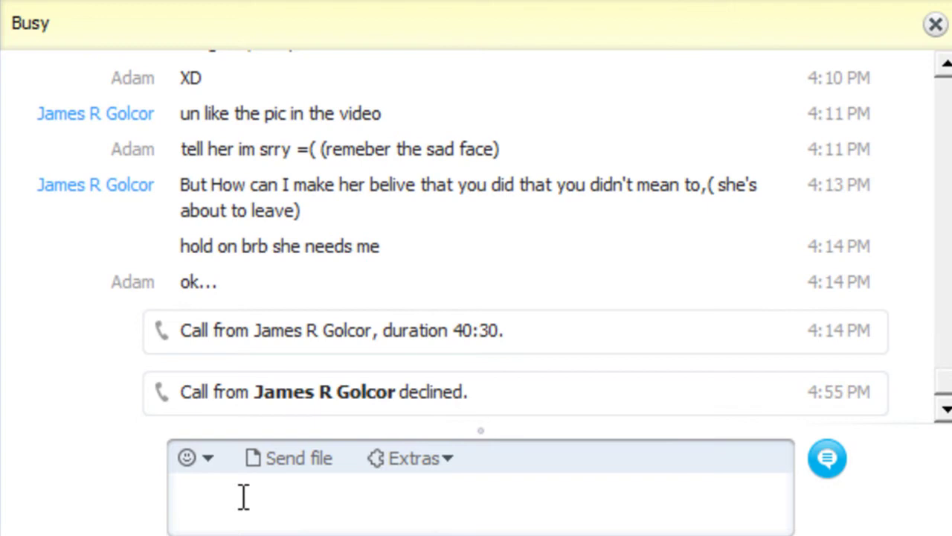
pyautogui.write('sr')
pyautogui.write('ry')
pyautogui.press('Return')
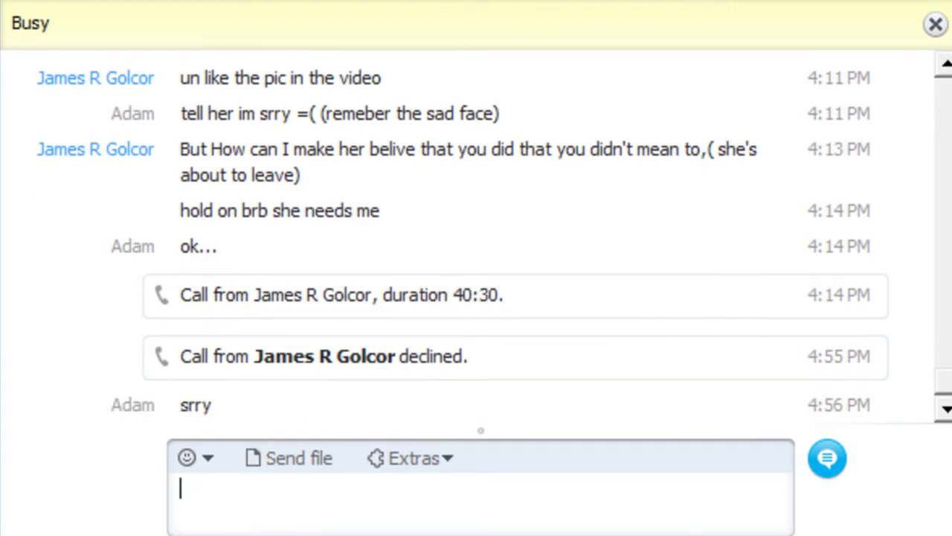
pyautogui.write('1 sec')
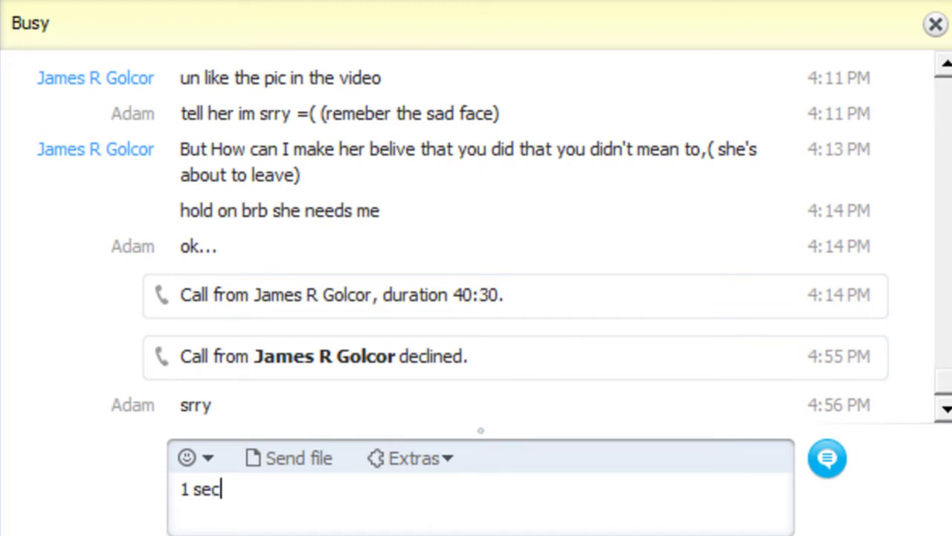
pyautogui.press('Return')
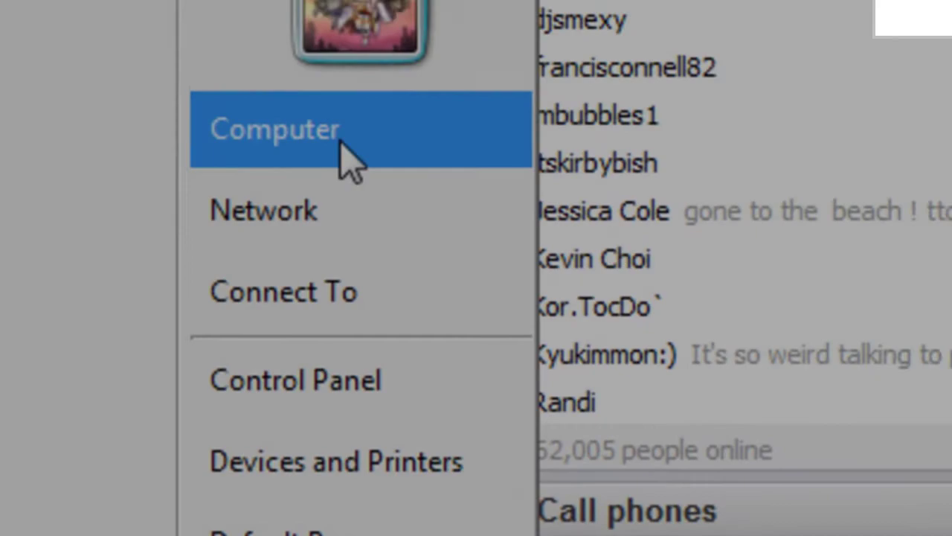
# Go from Computer to the System properties page and launch Device Manager.
pyautogui.click(340, 159)
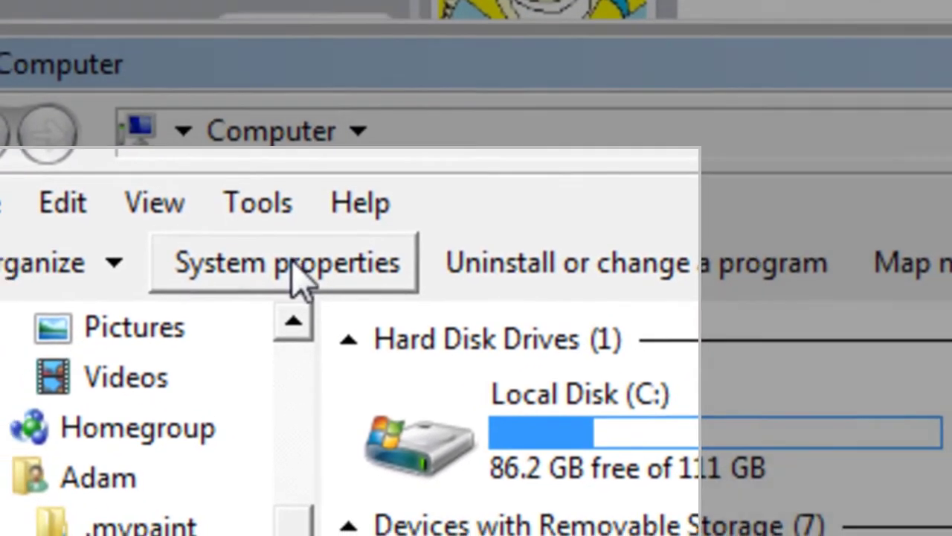
pyautogui.click(271, 281)
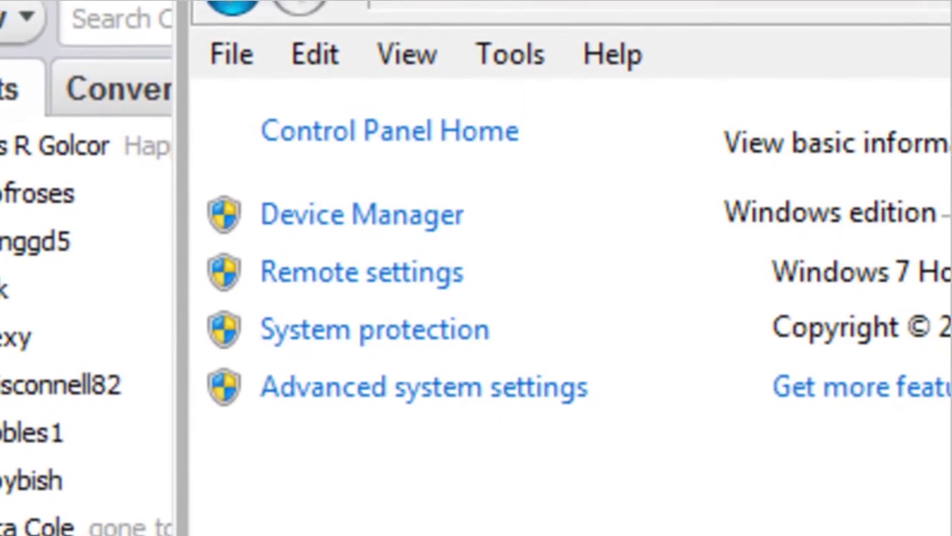
pyautogui.click(402, 221)
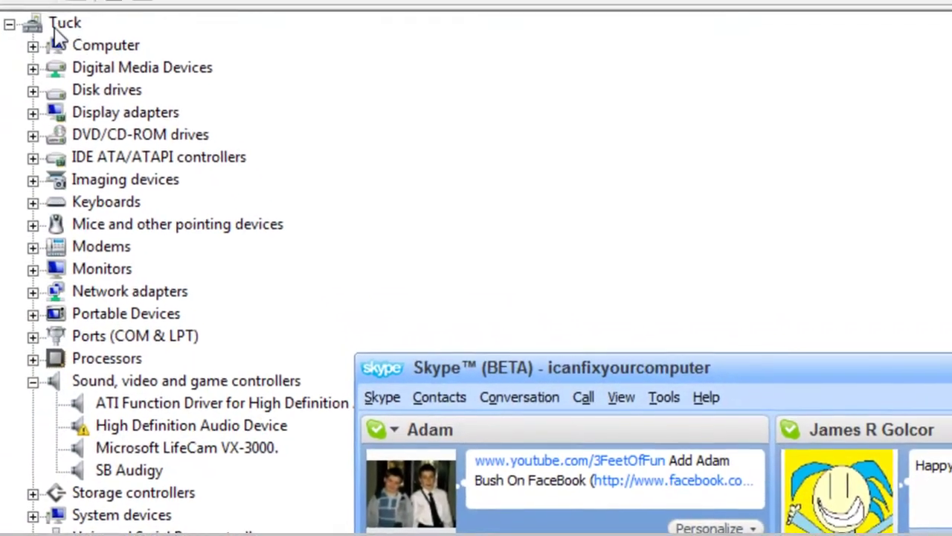
# Scan for hardware changes, then search automatically for an updated LifeCam VX-3000 driver.
pyautogui.rightClick(64, 32)
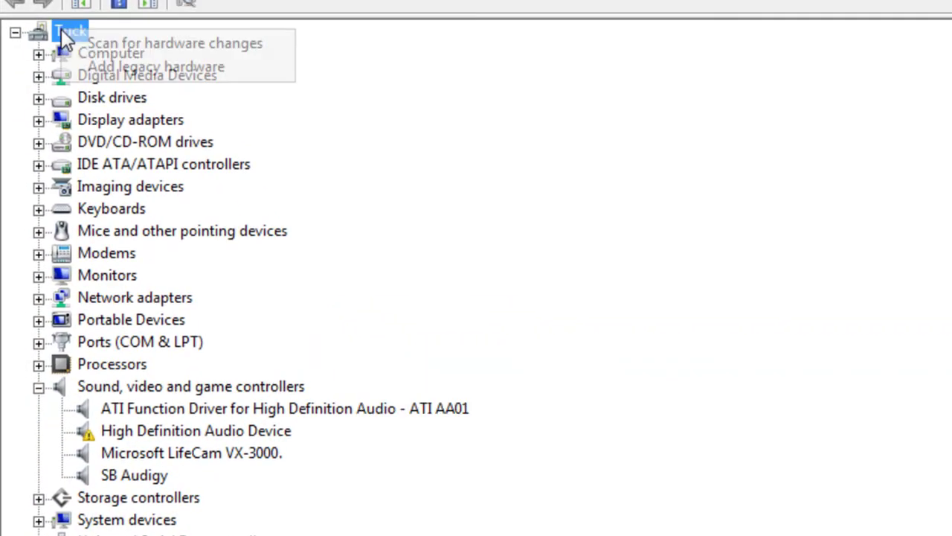
pyautogui.click(134, 46)
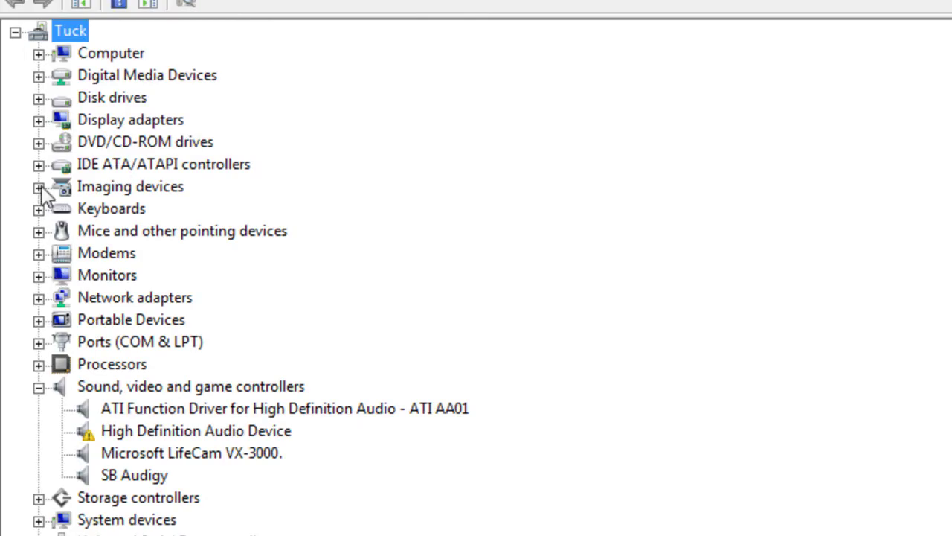
pyautogui.click(39, 187)
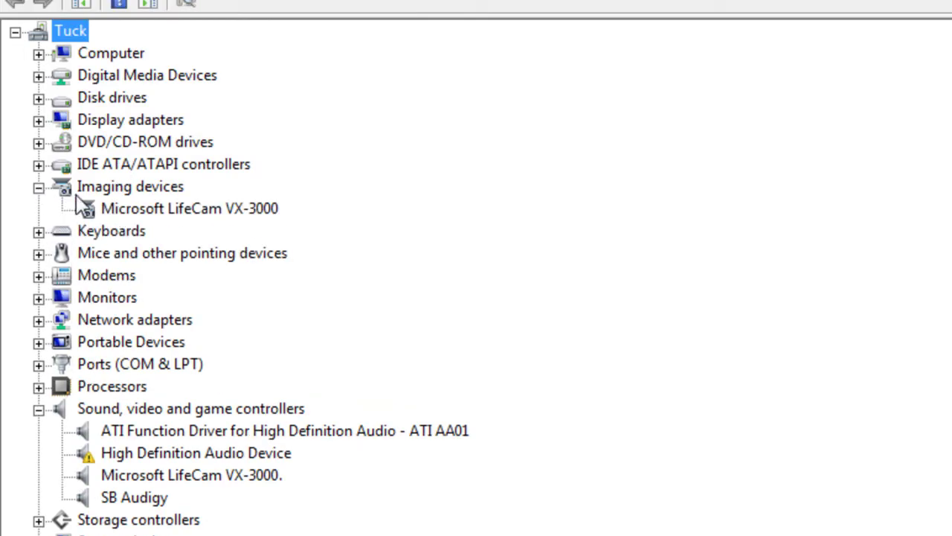
pyautogui.rightClick(93, 209)
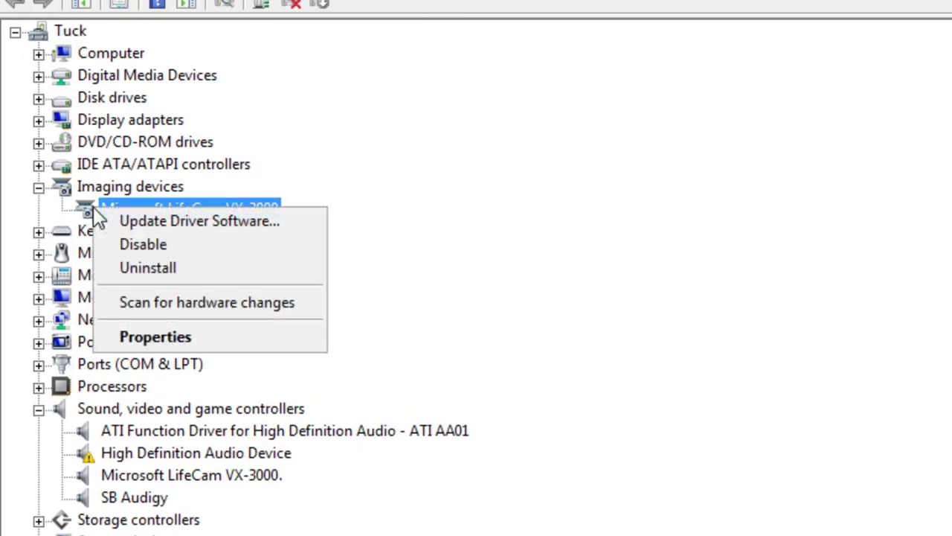
pyautogui.click(162, 222)
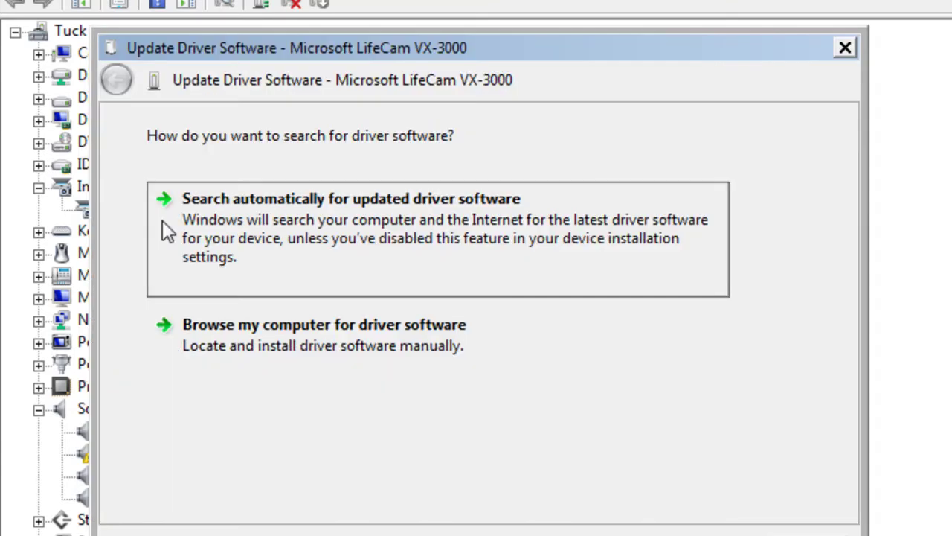
pyautogui.click(163, 221)
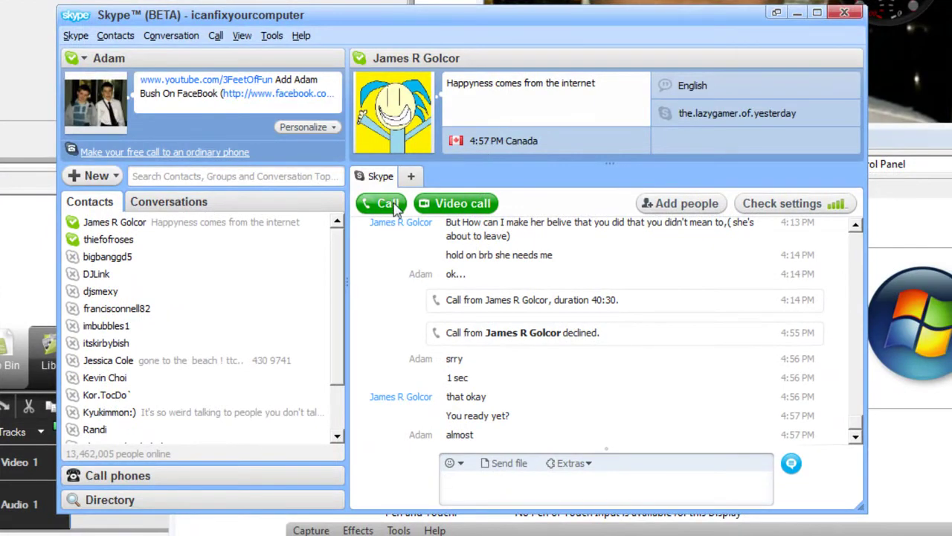
# Place a video call to the contact from the Skype conversation.
pyautogui.click(461, 204)
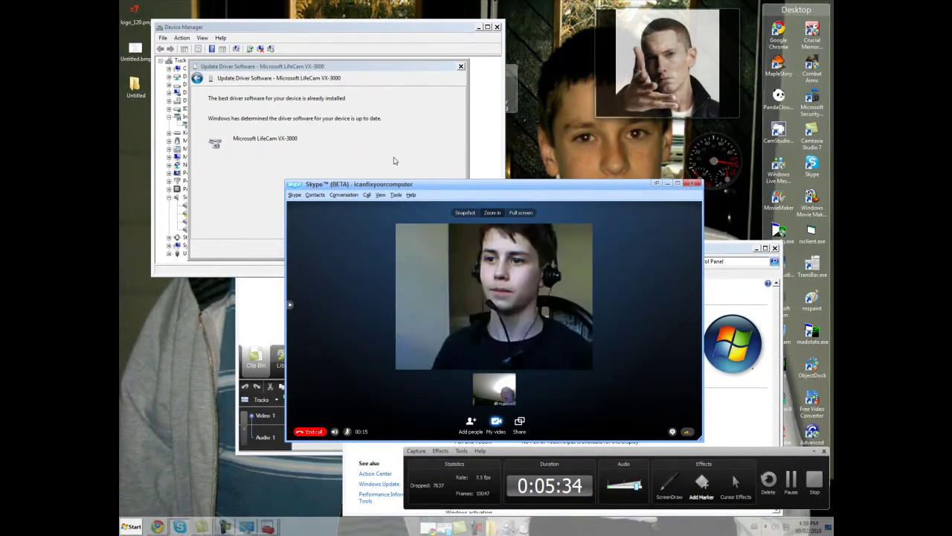
# Close the driver update result reporting the LifeCam VX-3000 driver is already current.
pyautogui.click(402, 168)
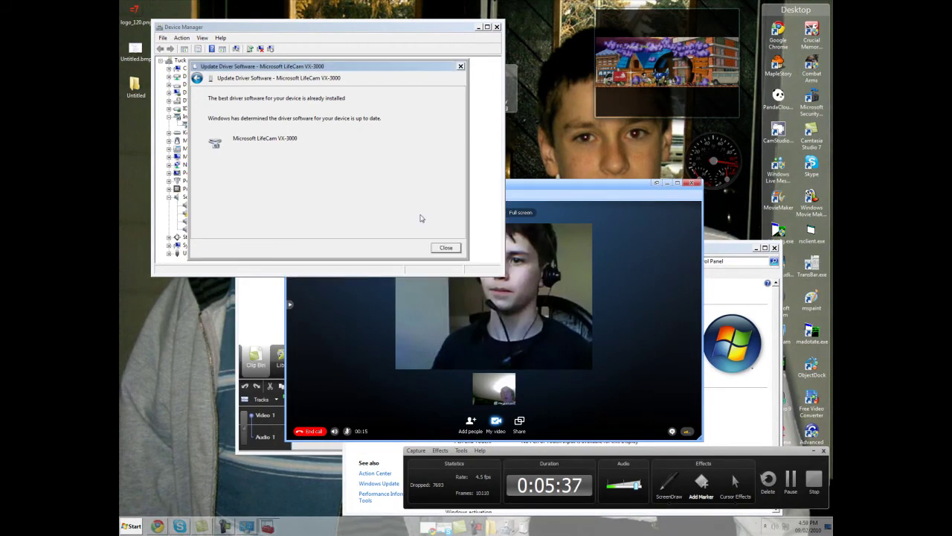
pyautogui.click(447, 250)
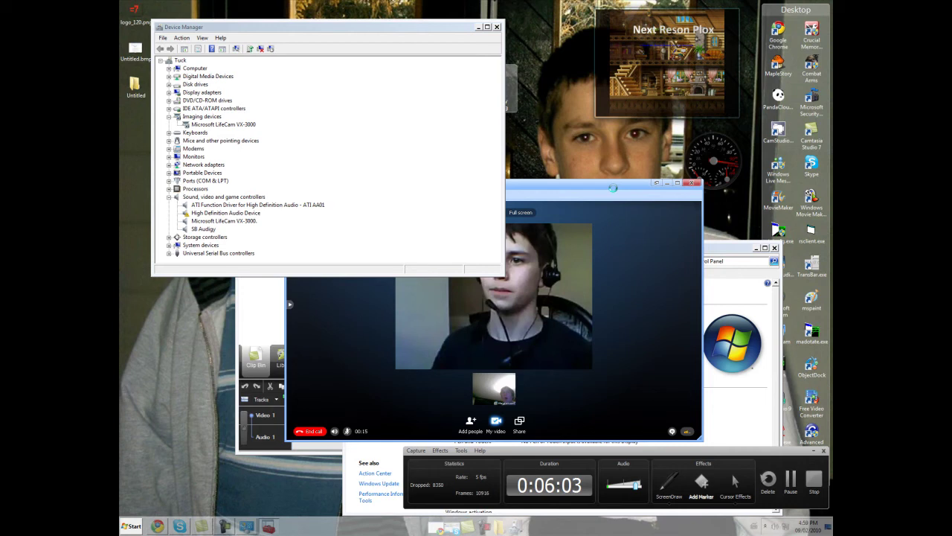
pyautogui.press('F9')
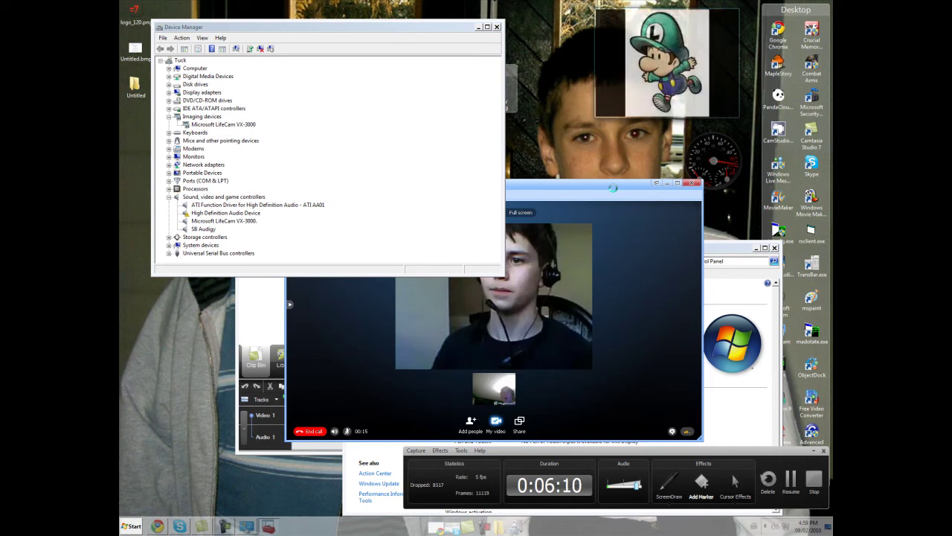
pyautogui.press('F9')
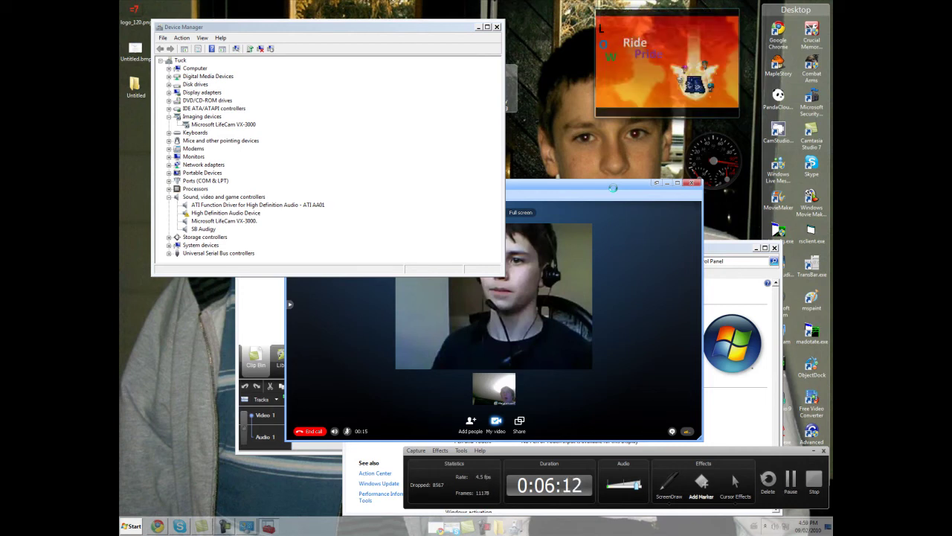
pyautogui.press('F9')
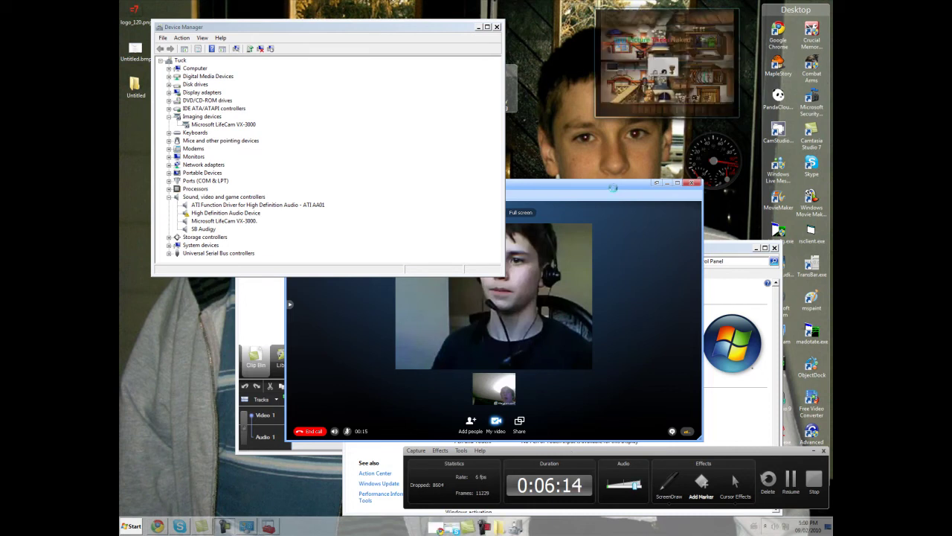
pyautogui.press('F9')
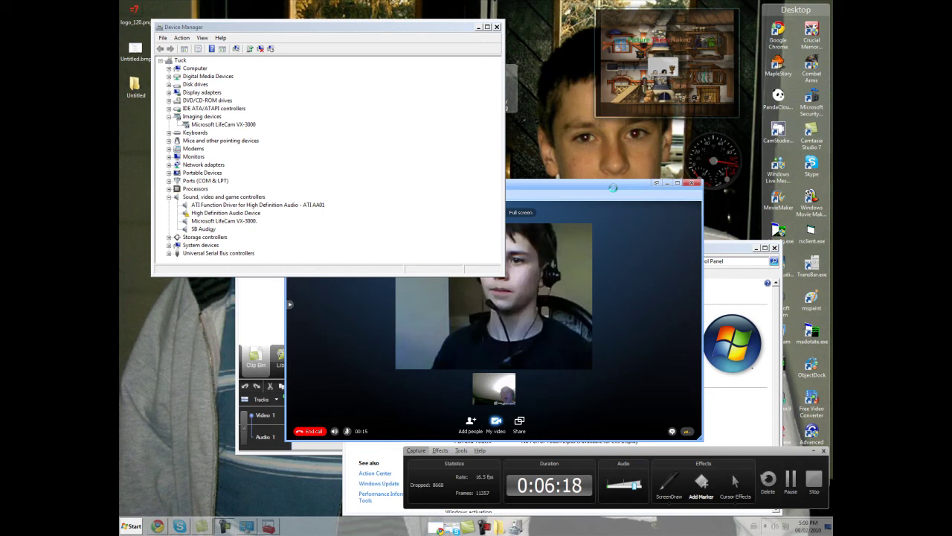
pyautogui.press('F9')
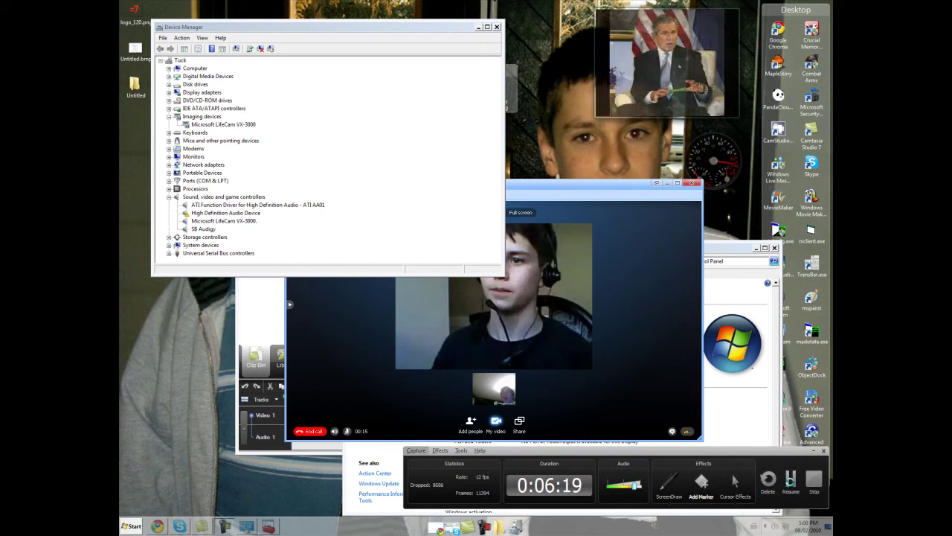
pyautogui.click(791, 483)
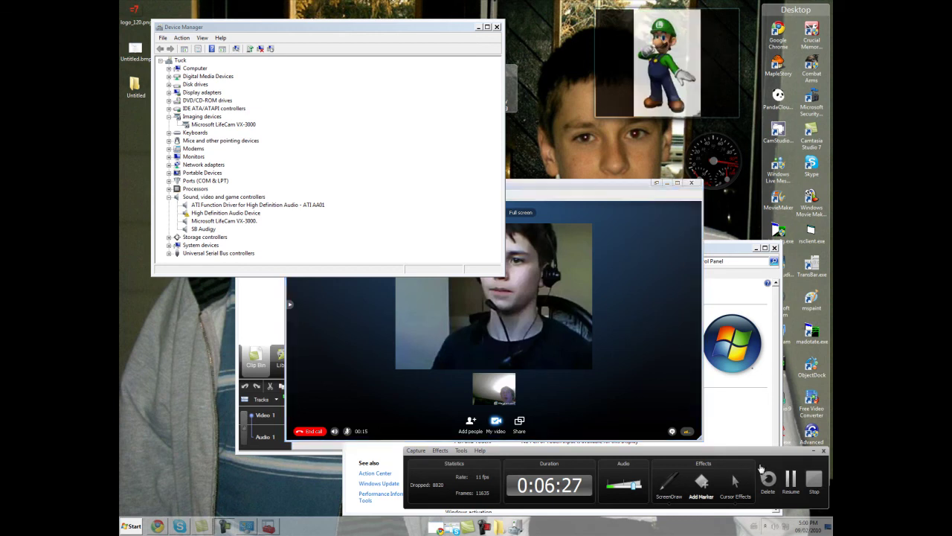
pyautogui.press('F9')
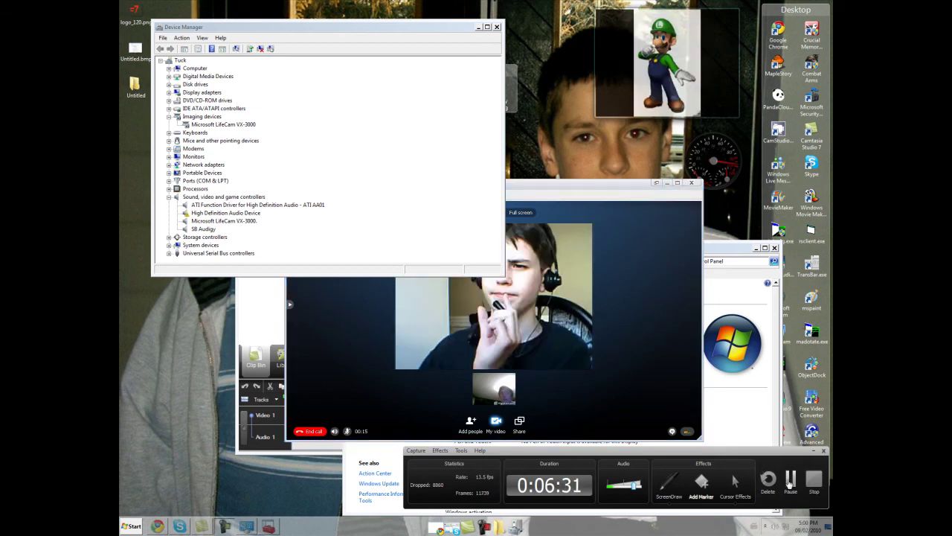